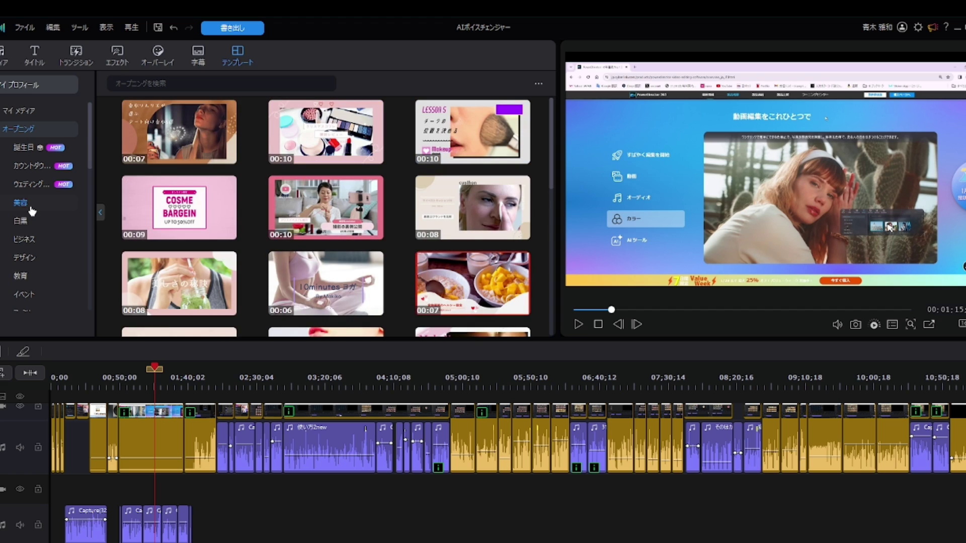
Browse the 美容, 白黒 and 誕生日 opening templates and preview two of the birthday designs
scroll(502, 259, down, 10)
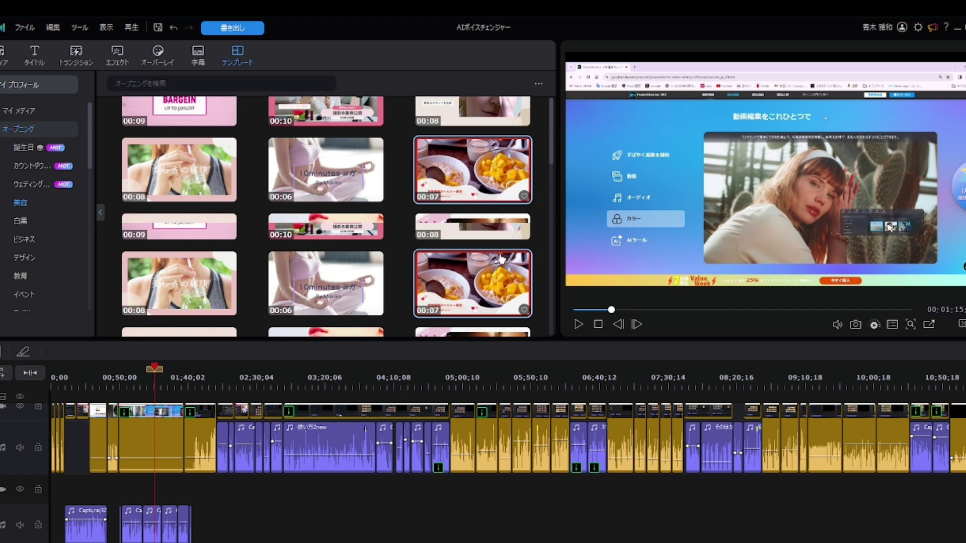
click(30, 222)
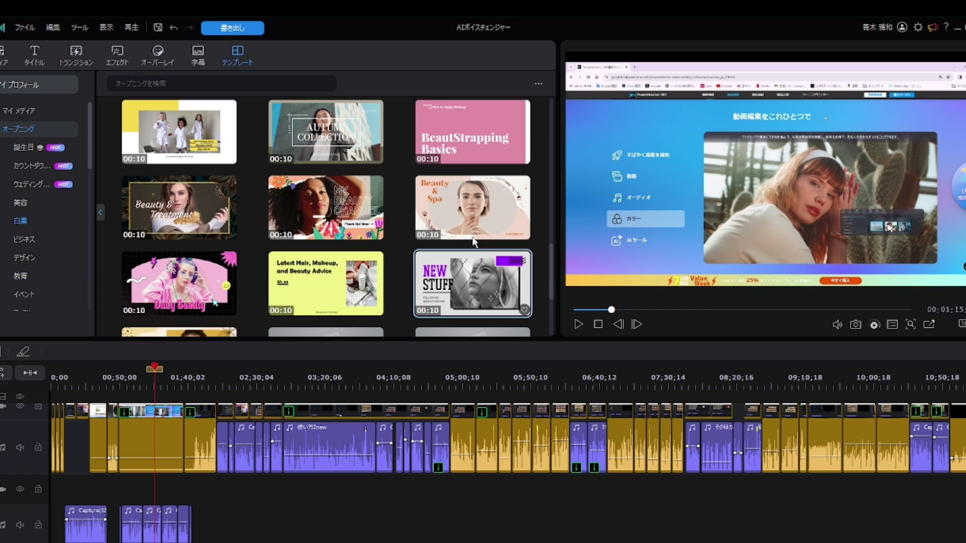
scroll(545, 241, down, 5)
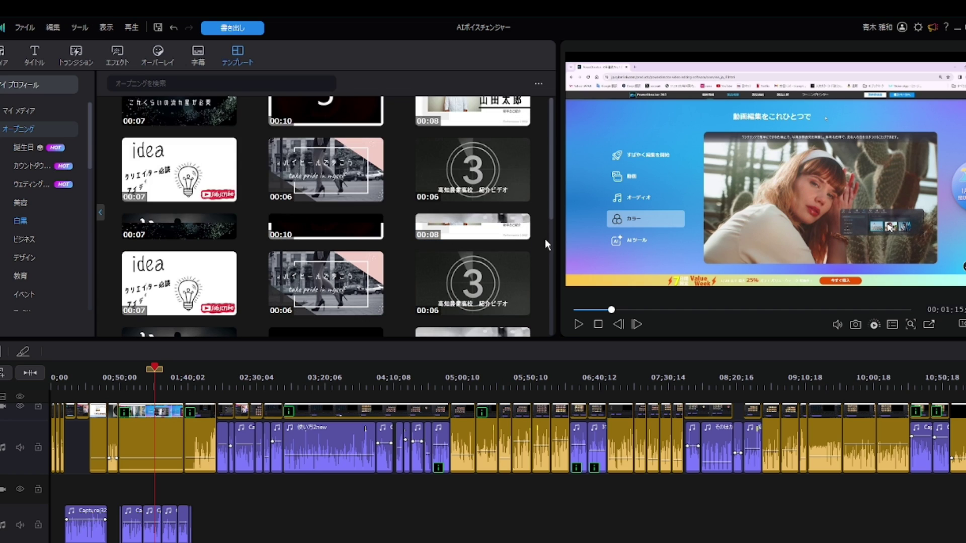
click(23, 149)
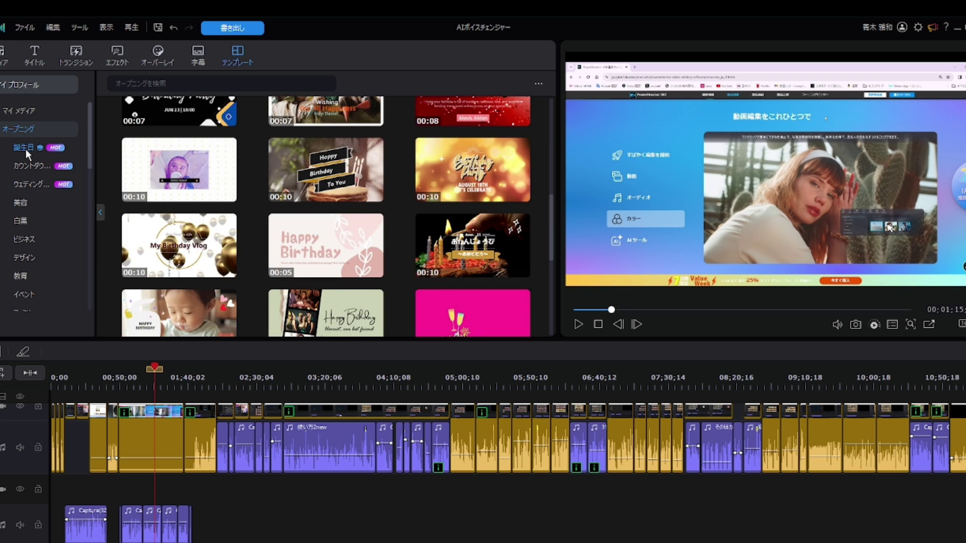
click(171, 136)
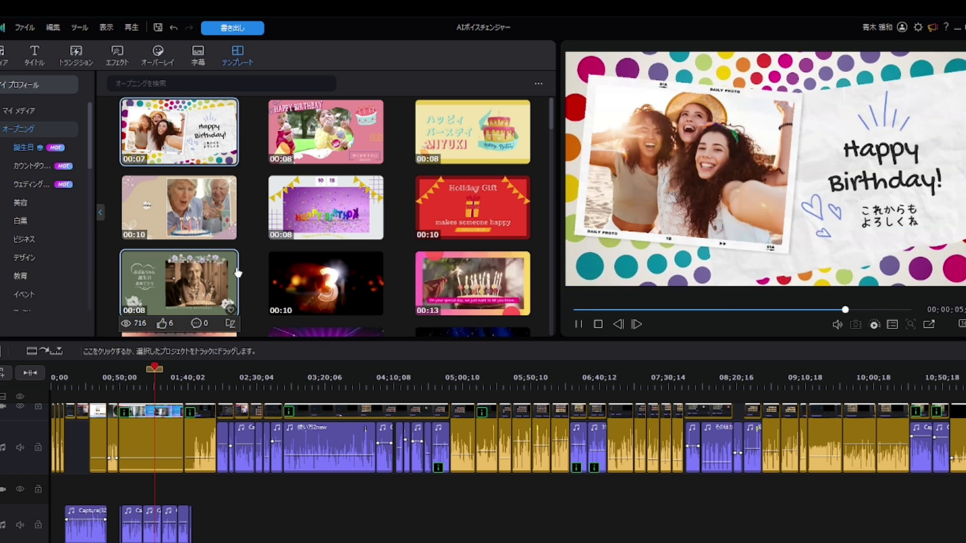
click(297, 264)
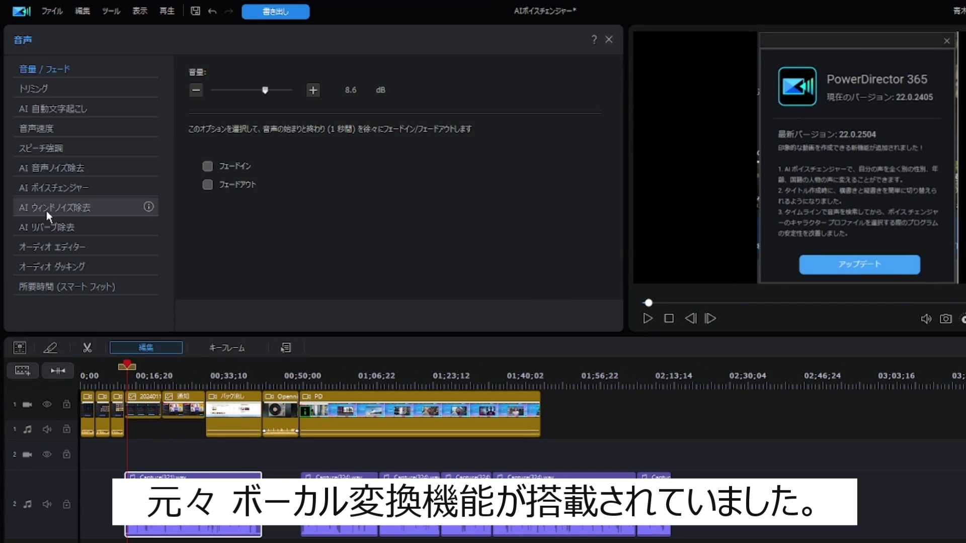
Open the ボーカル変換 effect for the Capture(321) clip in the audio editor and preview the applied result with the 男性 preset
click(65, 248)
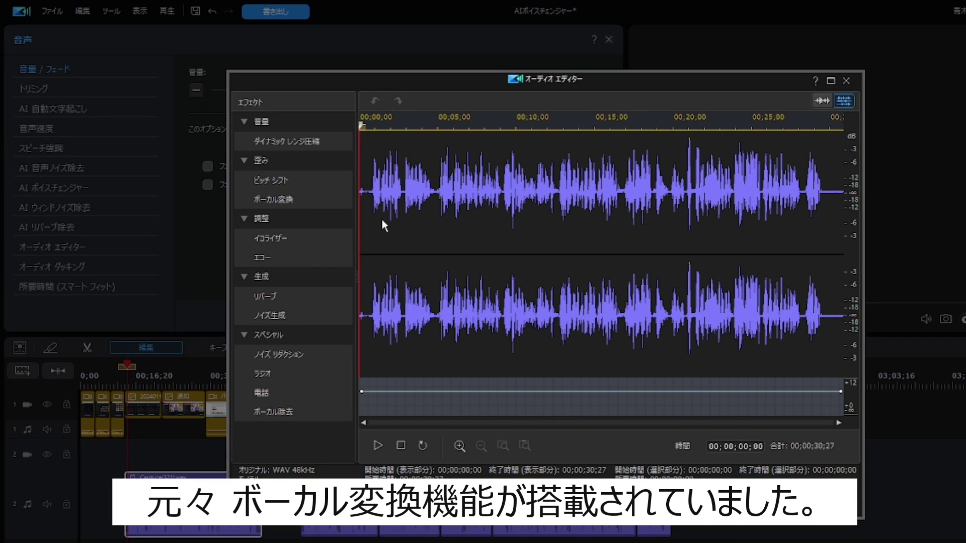
click(274, 202)
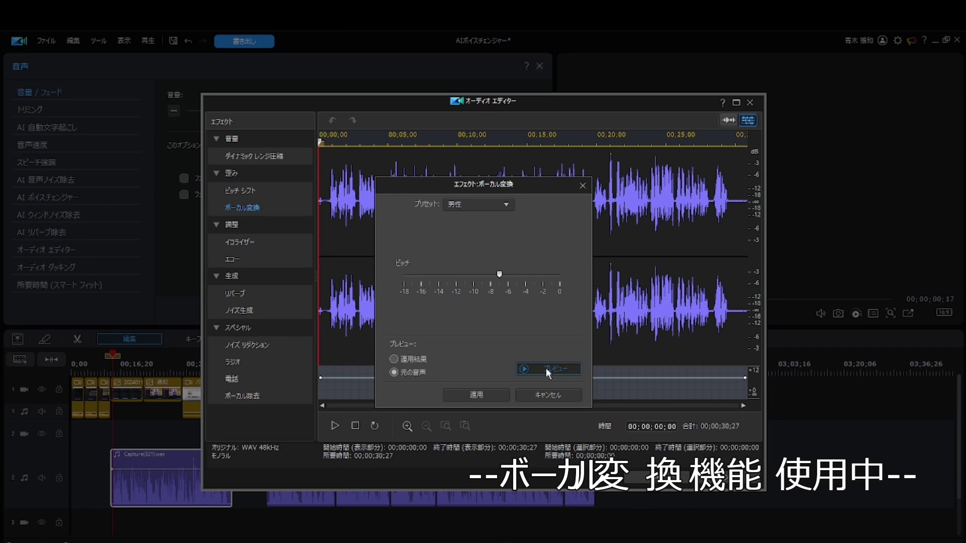
click(548, 371)
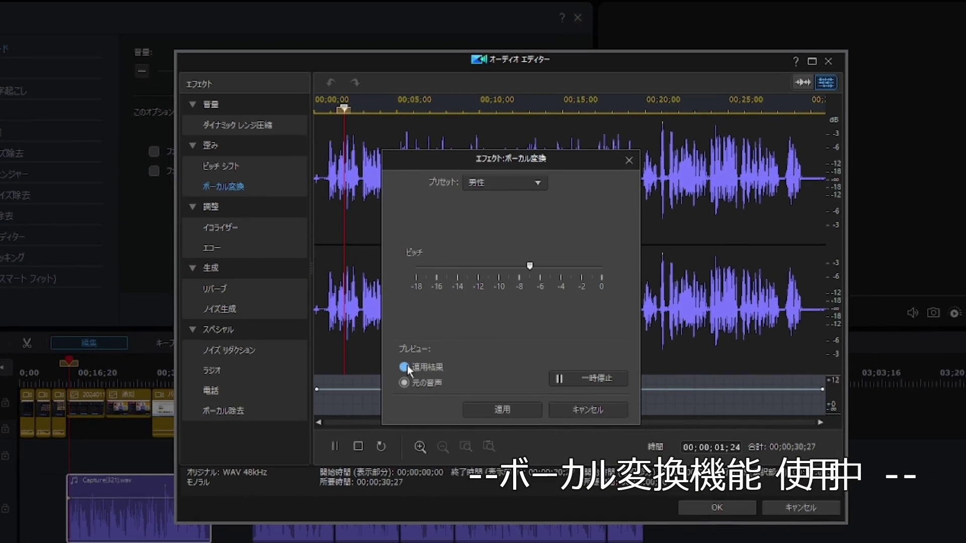
click(405, 367)
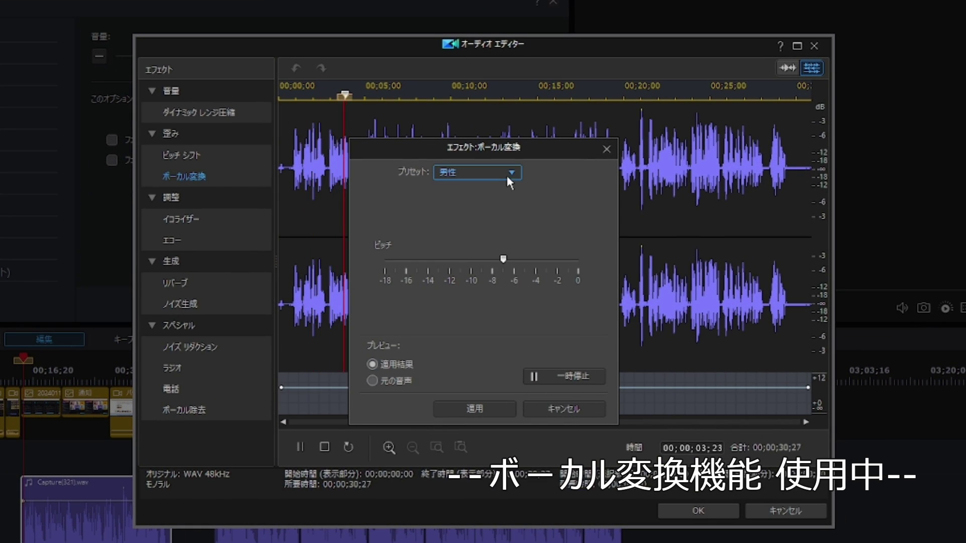
Audition the 女性, 子供, ロボット and アヒル presets of the ボーカル変換 effect during the preview
click(511, 172)
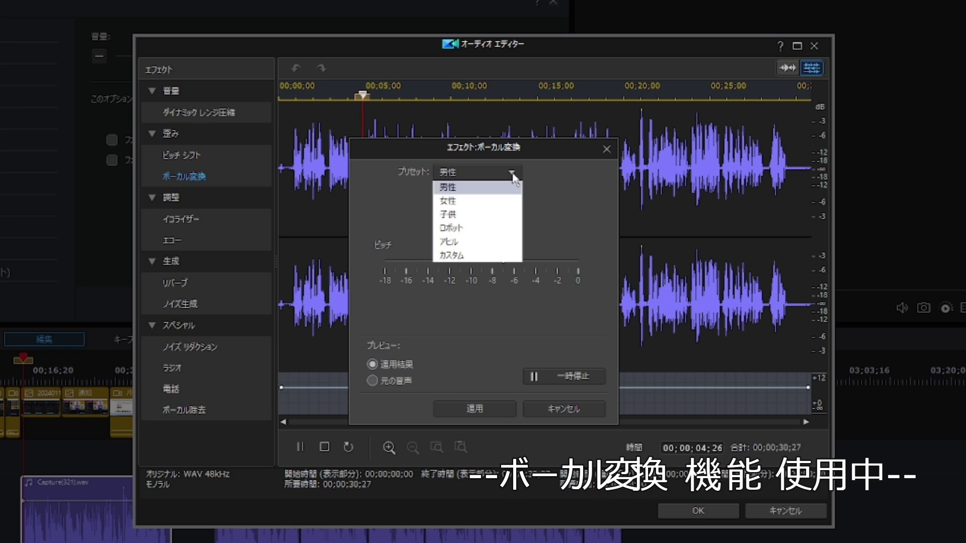
click(496, 199)
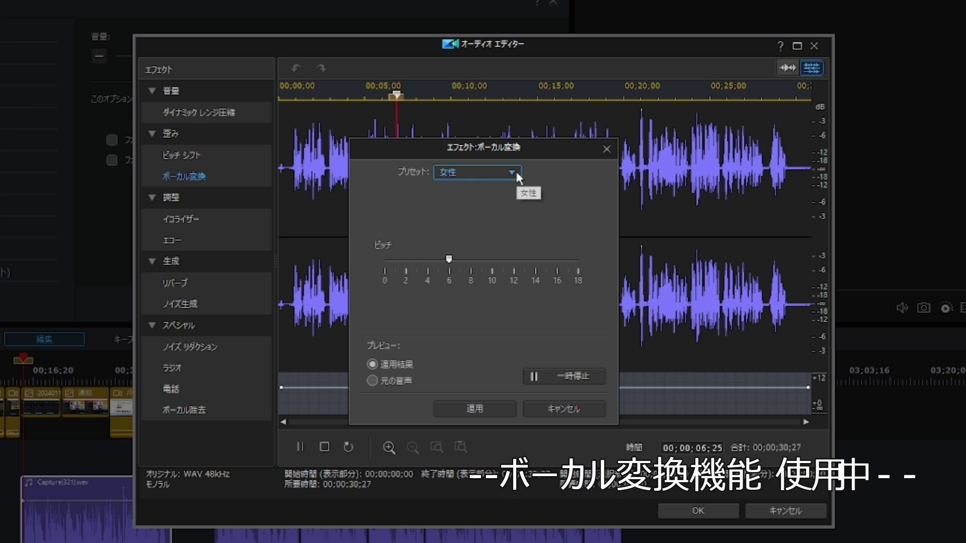
click(512, 172)
click(488, 219)
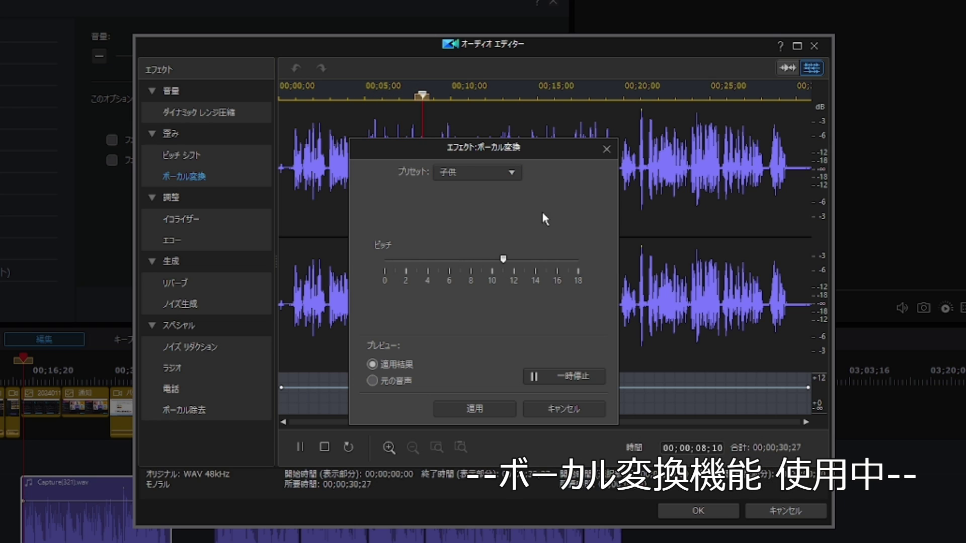
click(513, 173)
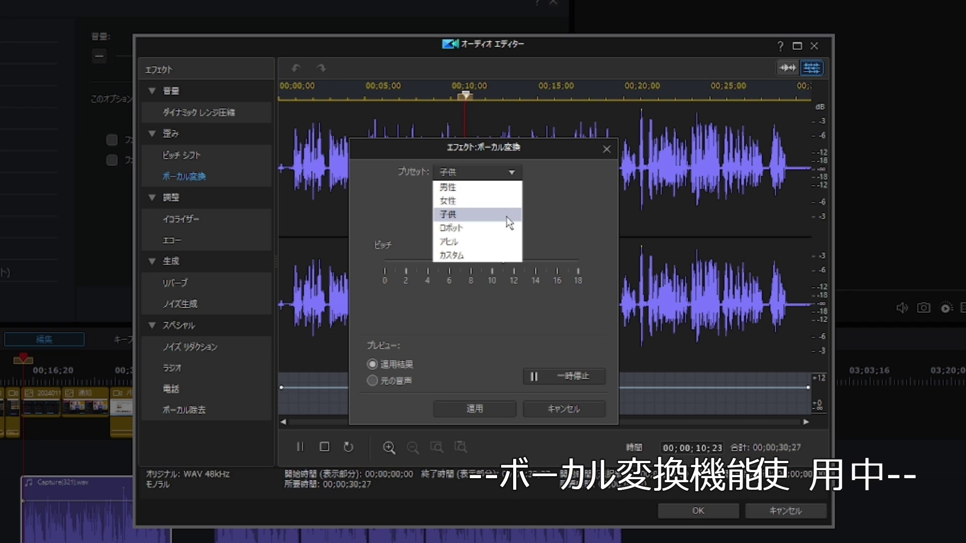
click(498, 233)
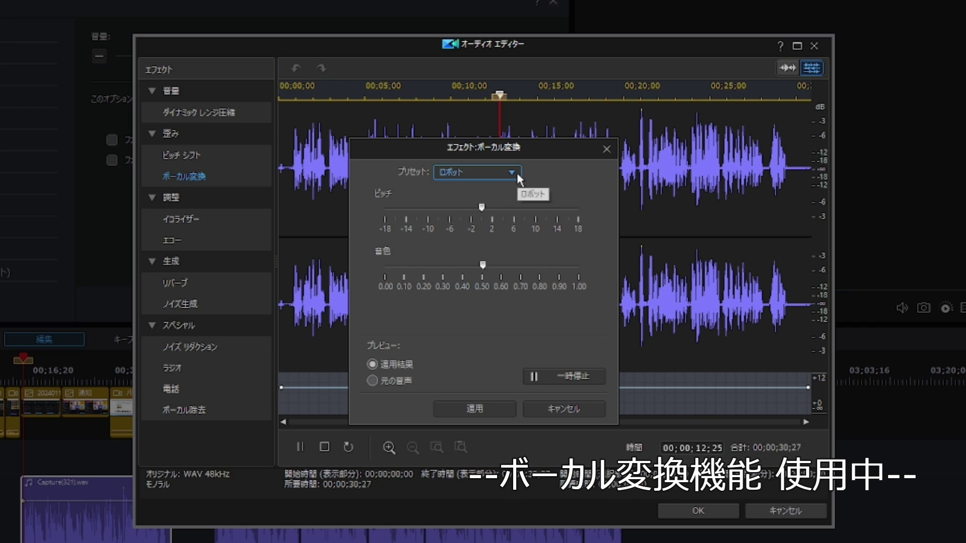
click(513, 173)
click(487, 244)
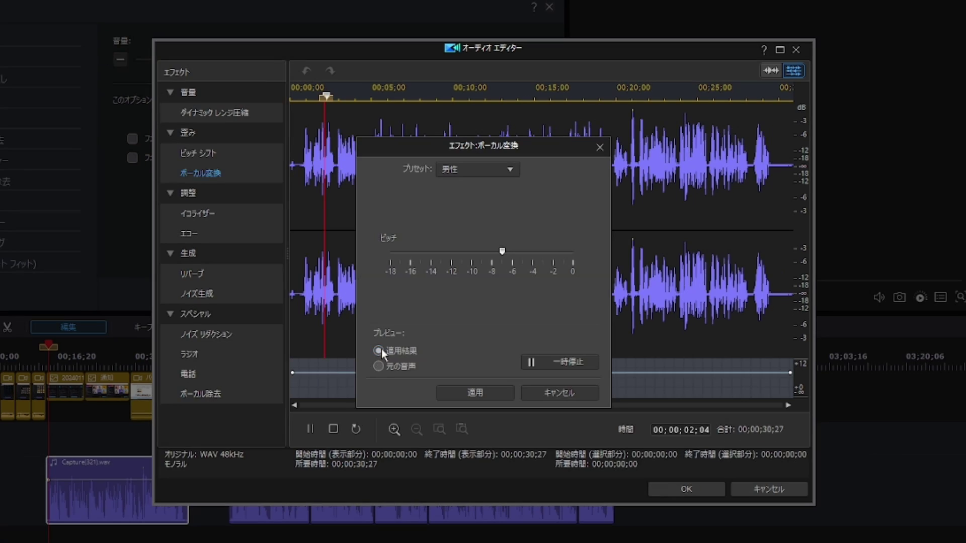
Listen again to the applied result, changing the preset from 男性 through 女性, 子供 and ロボット to アヒル
click(511, 170)
click(464, 199)
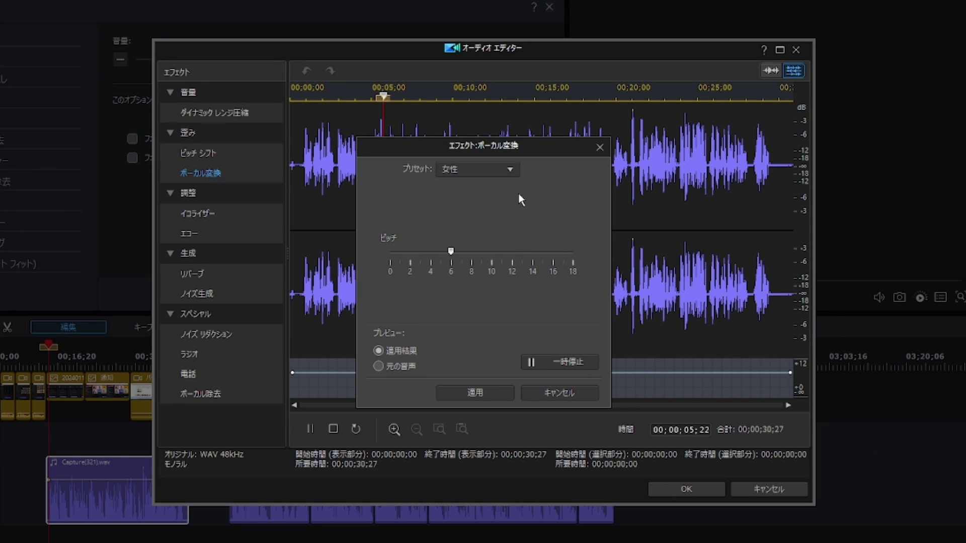
click(514, 168)
click(487, 210)
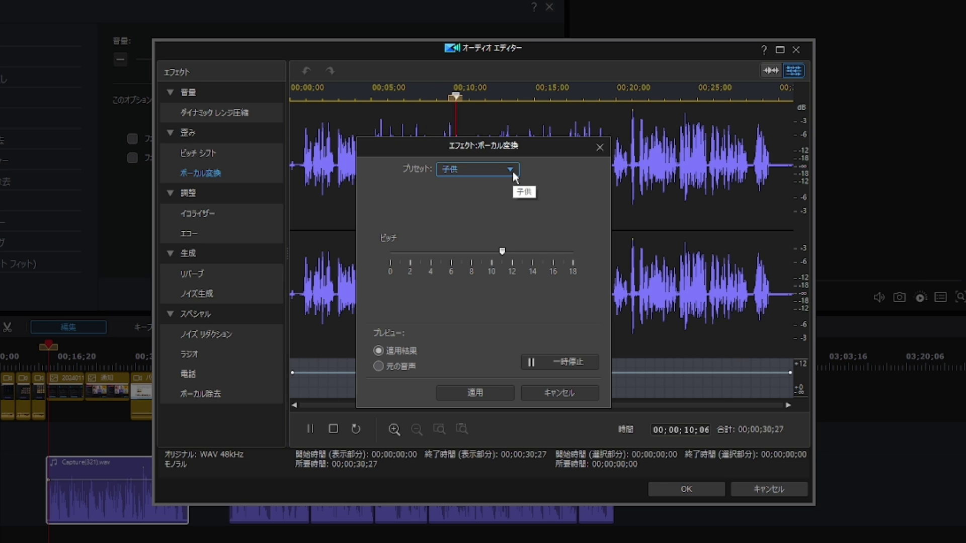
click(512, 171)
click(493, 223)
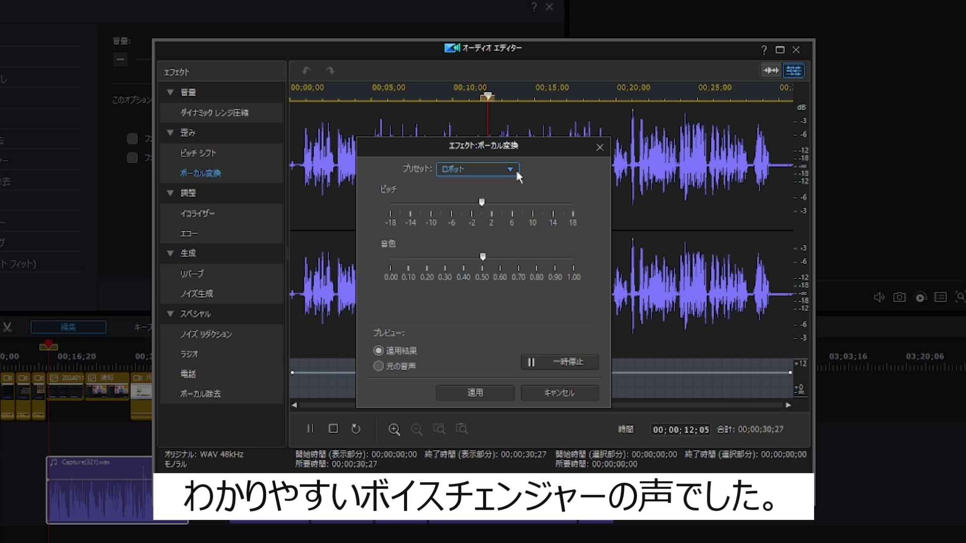
click(515, 170)
click(486, 234)
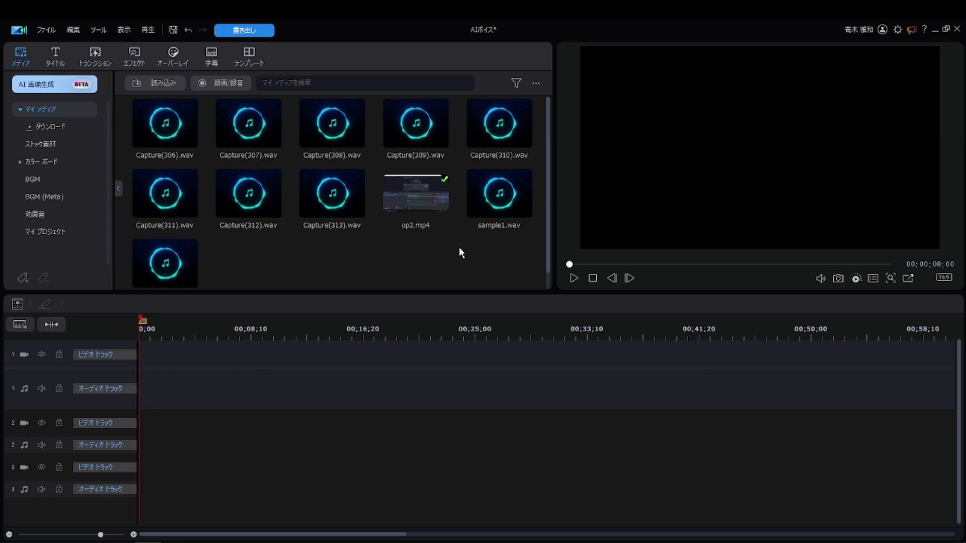
Place the op2.mp4 clip at the start of track 1 on the timeline
drag(425, 207, 142, 372)
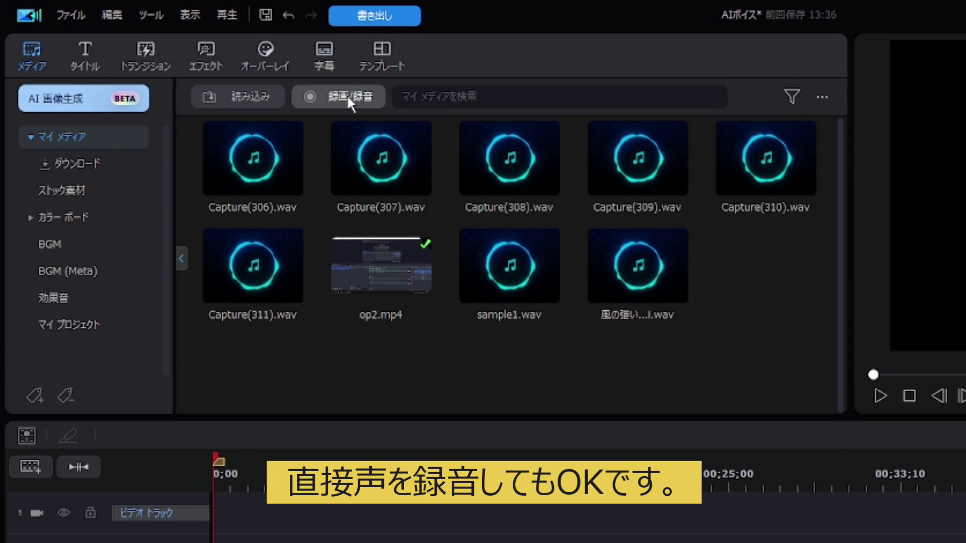
Record a narration directly onto audio track 1, choosing the destination track before starting
click(222, 83)
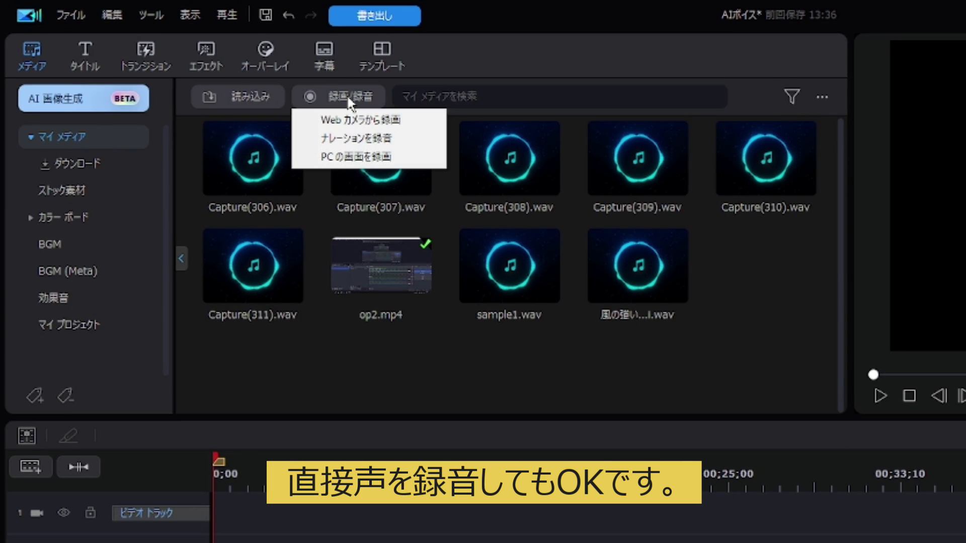
click(354, 137)
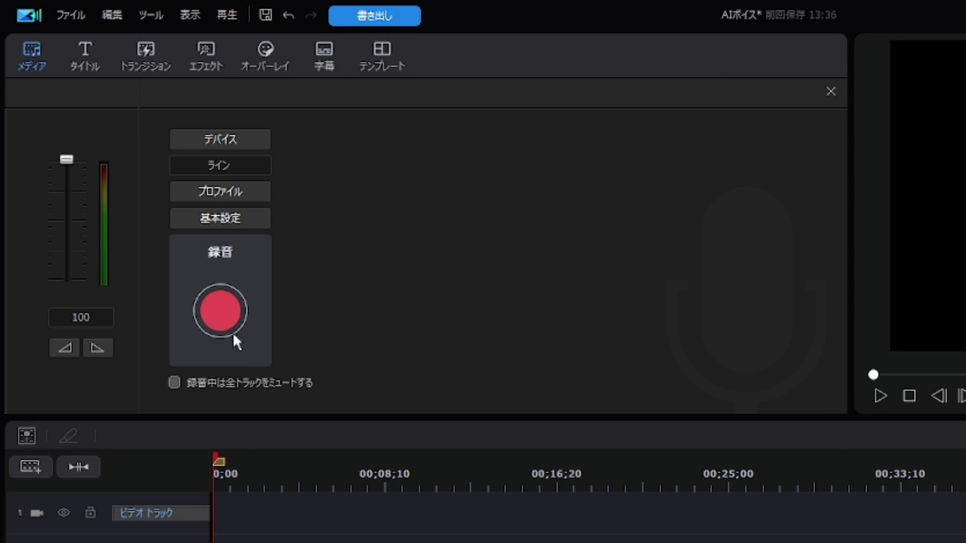
click(221, 320)
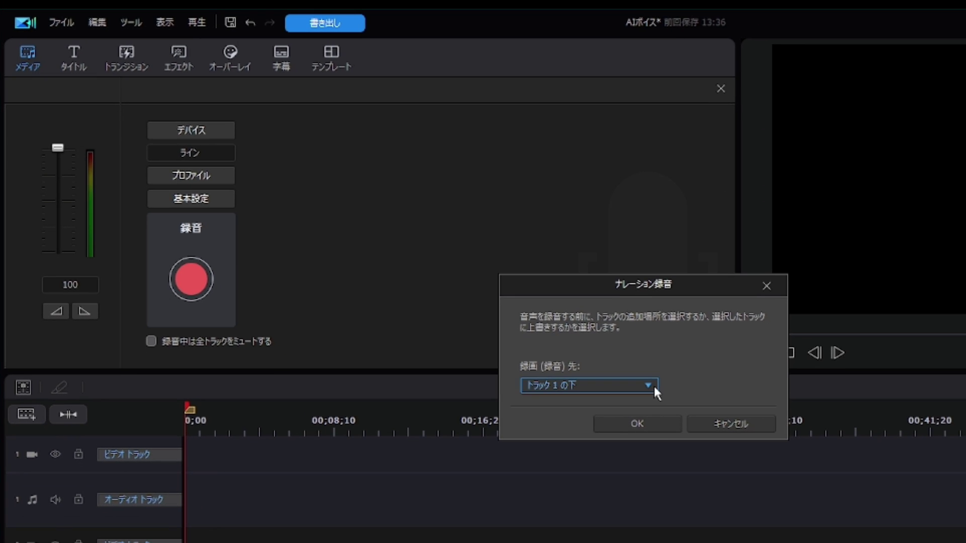
click(720, 433)
click(568, 444)
click(641, 424)
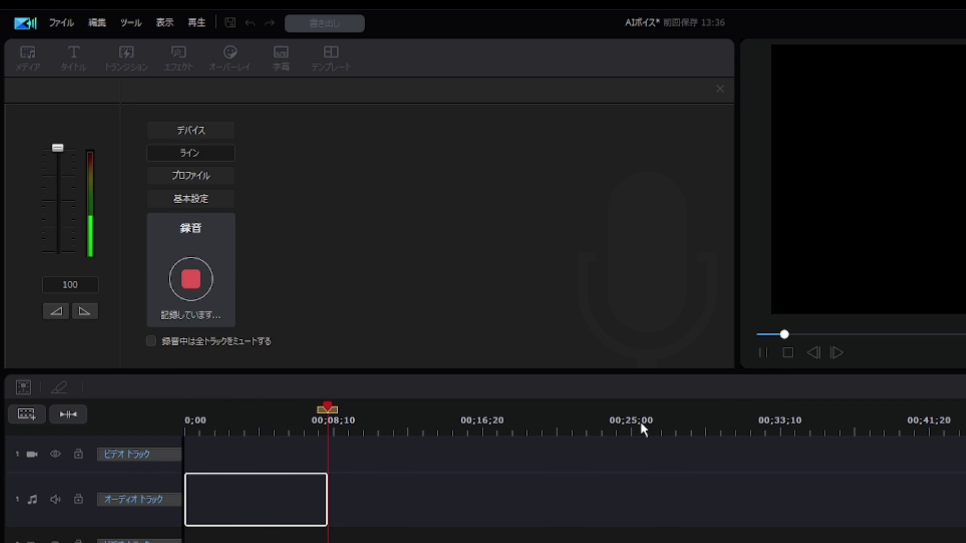
key(space)
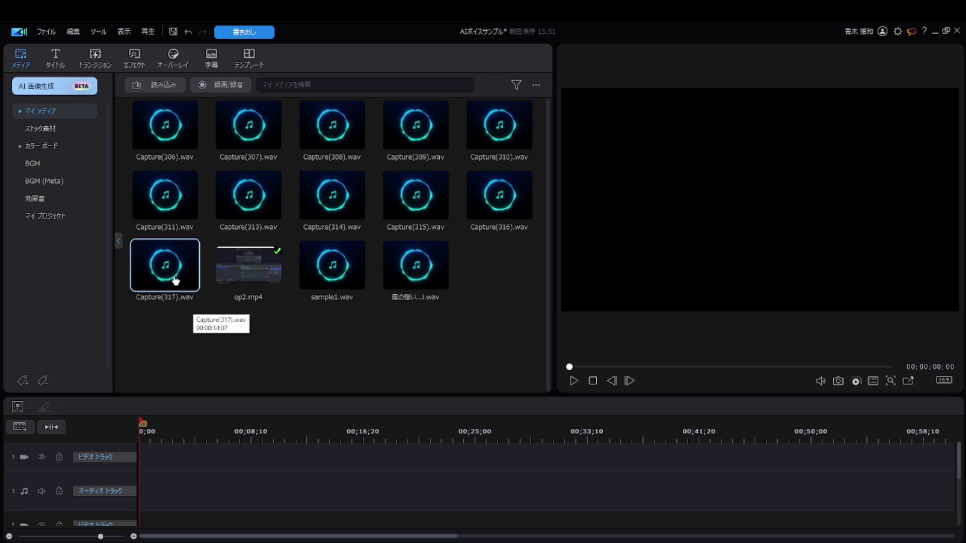
Place Capture(317).wav at the start of audio track 1 and play it through
drag(176, 276, 136, 493)
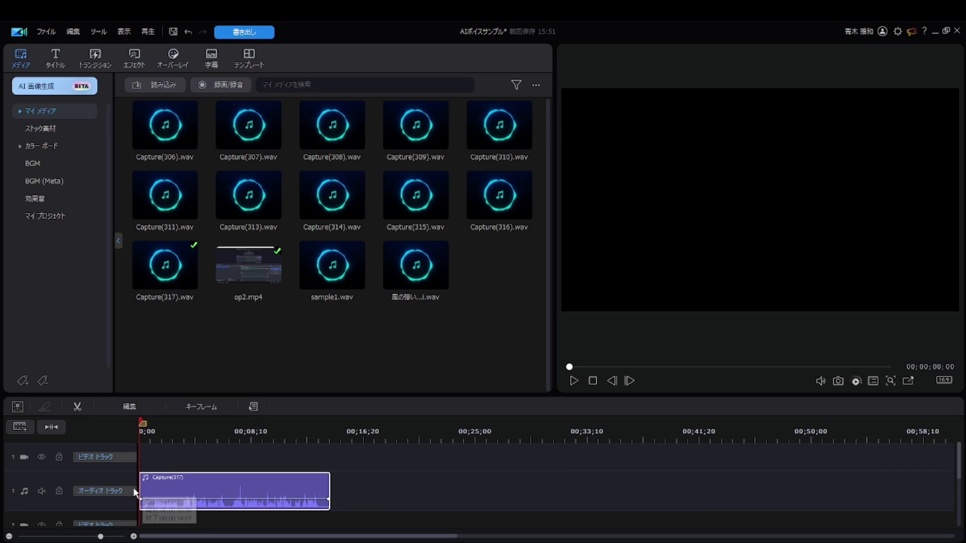
click(574, 380)
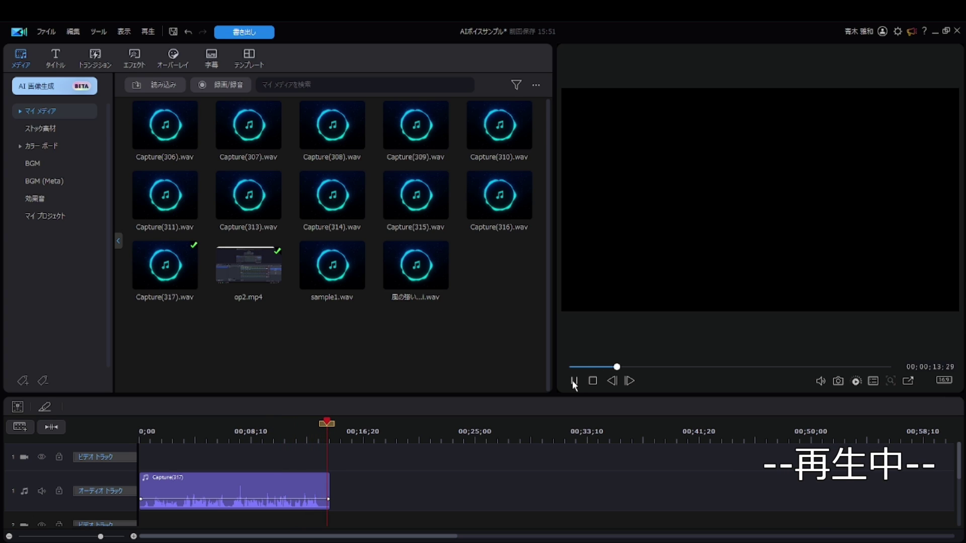
click(572, 380)
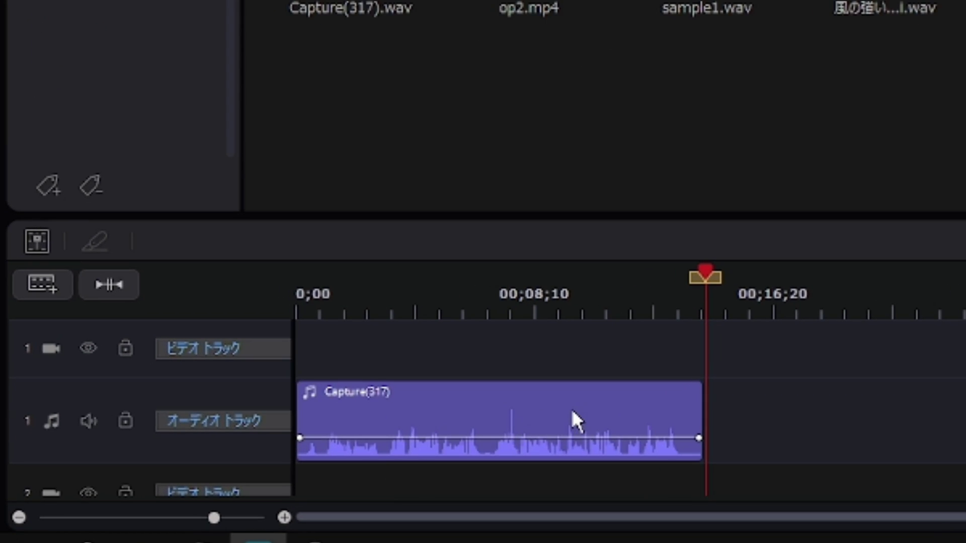
Open the AI ボイスチェンジャー settings for the Capture(317) clip
click(578, 407)
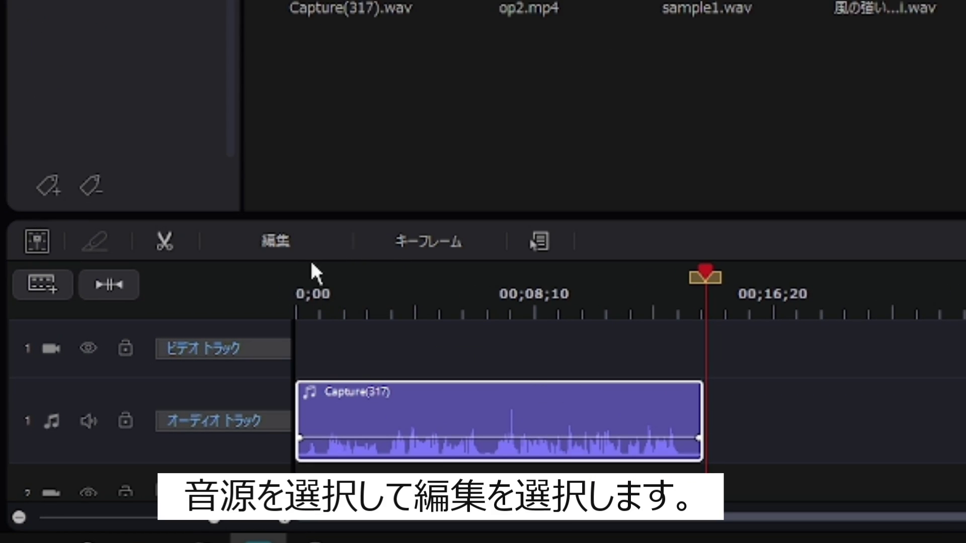
click(289, 239)
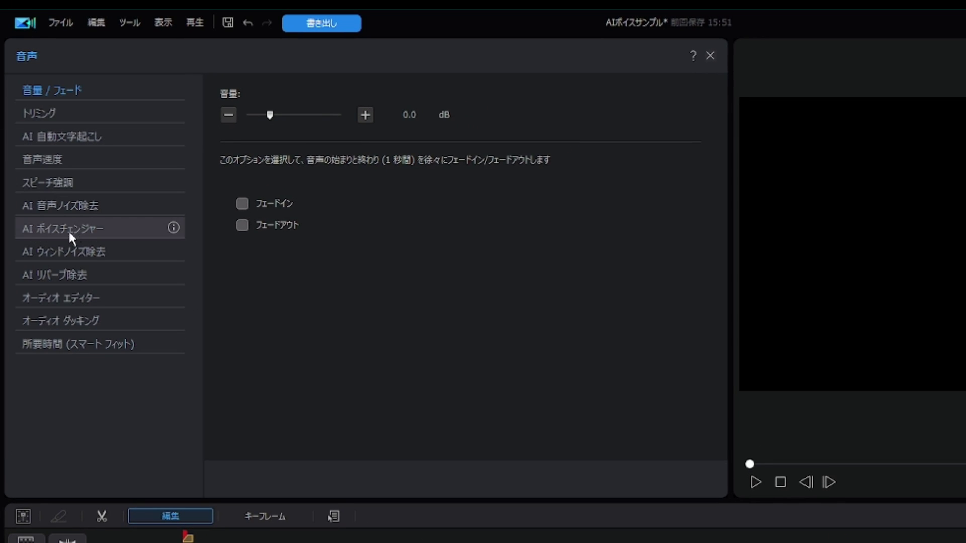
click(62, 228)
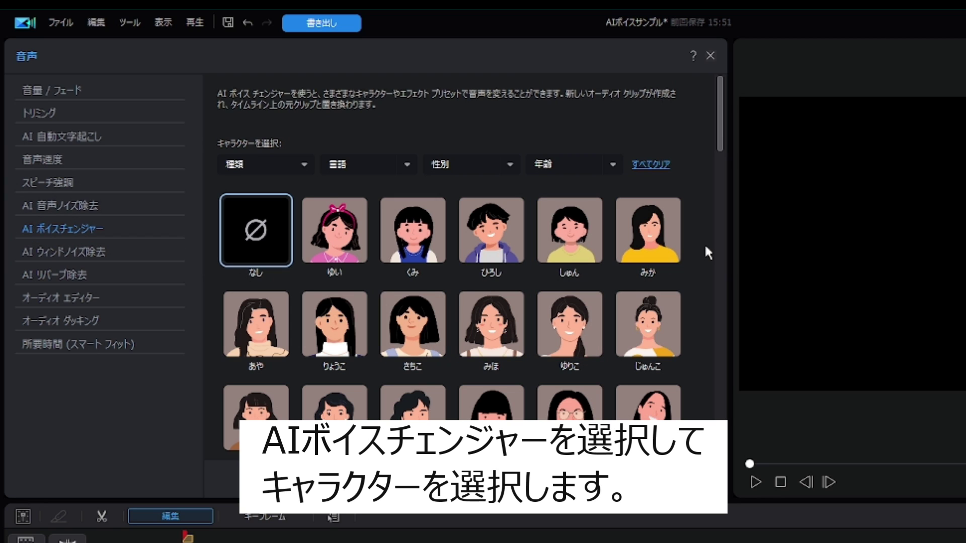
Look through the full set of voice characters and choose じゅんこ to preview the voice
drag(720, 145, 699, 415)
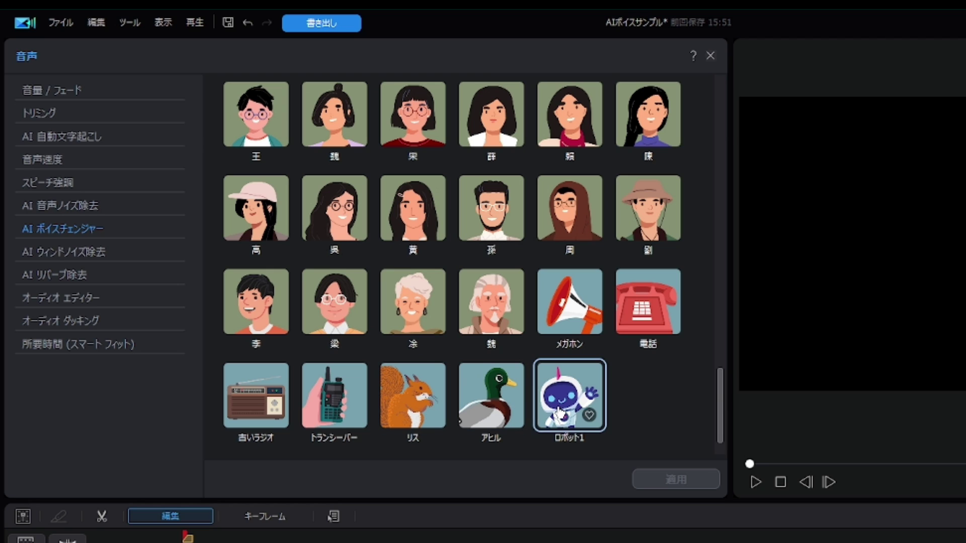
drag(718, 424, 718, 118)
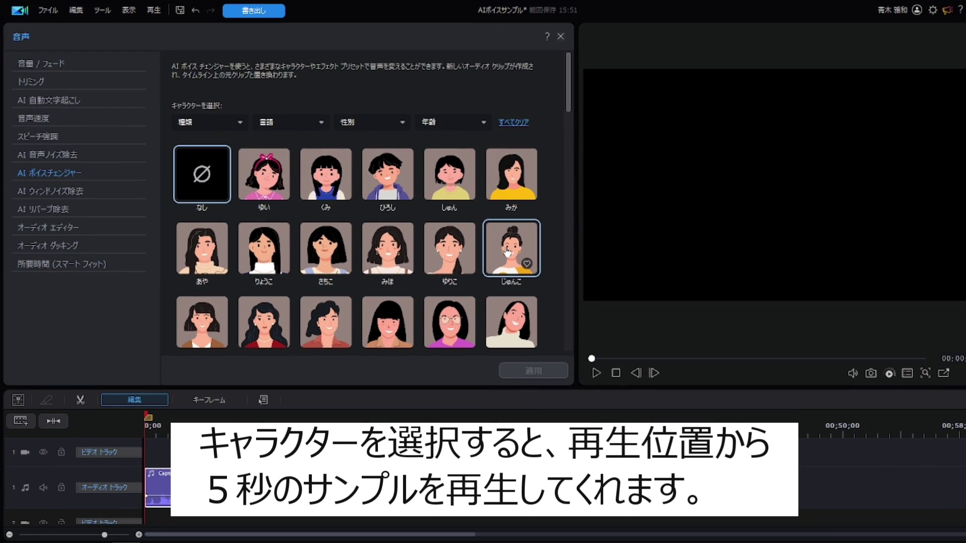
click(507, 252)
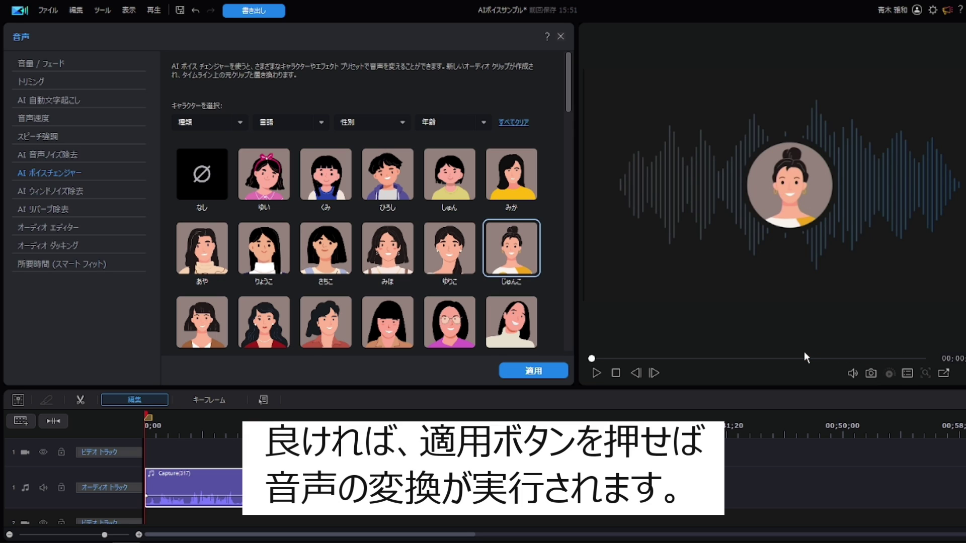
Apply the じゅんこ voice to the Capture(317) clip and play back the converted narration
click(540, 370)
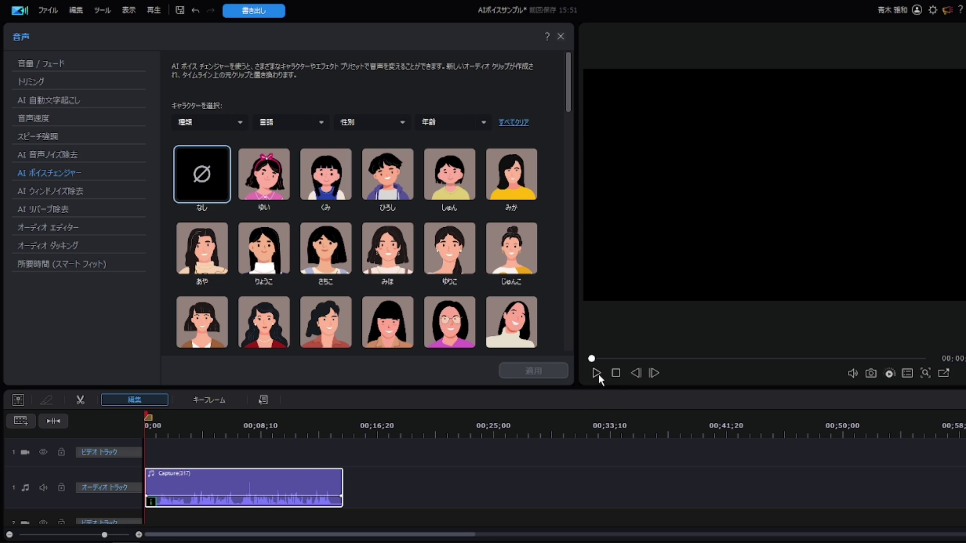
click(597, 374)
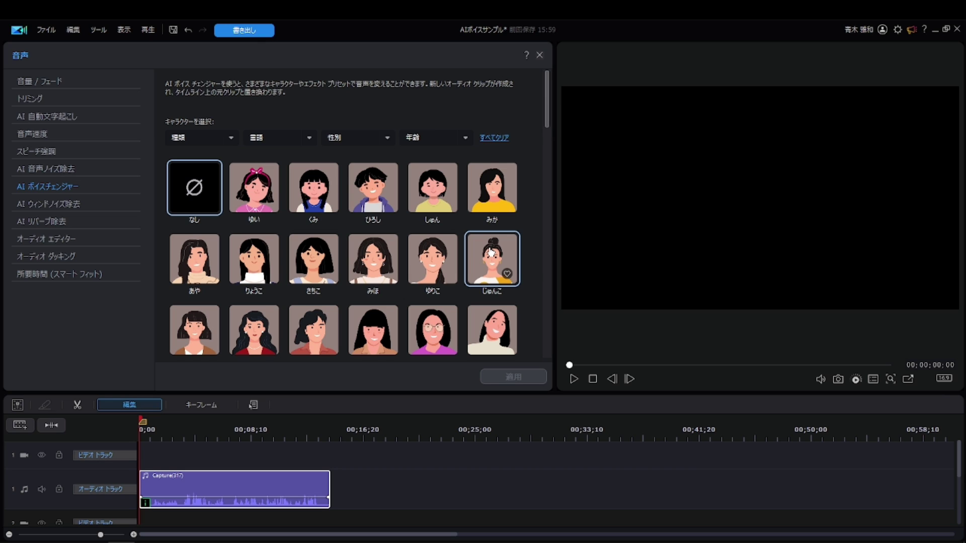
mouse_move(148, 506)
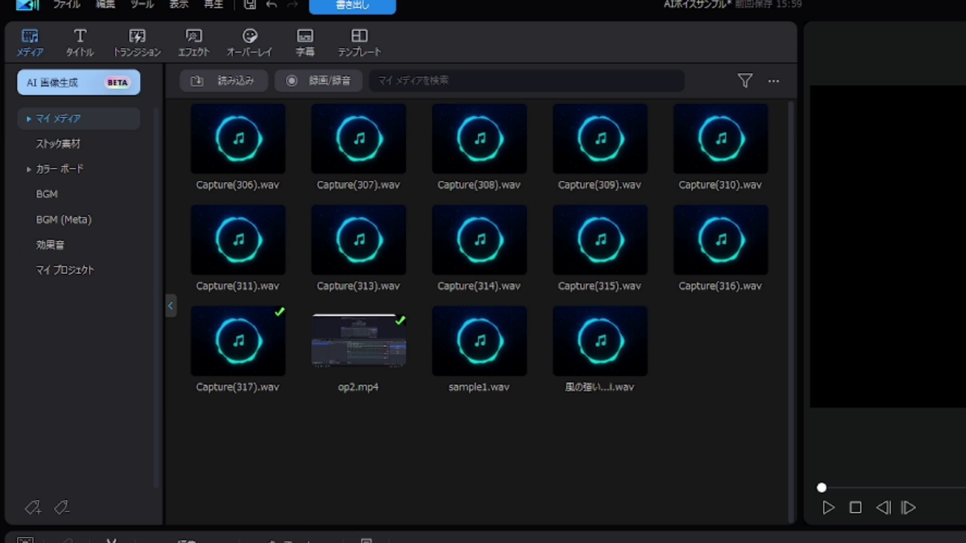
Reopen the clip's AI ボイスチェンジャー settings and filter the characters by 人間の声, 日本語, 男性 and an age group
double_click(187, 540)
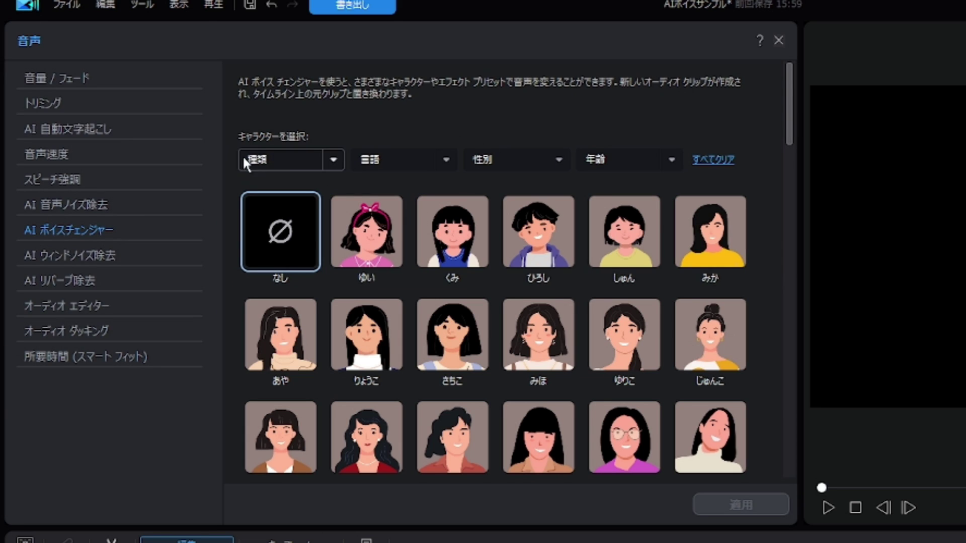
click(325, 160)
click(273, 197)
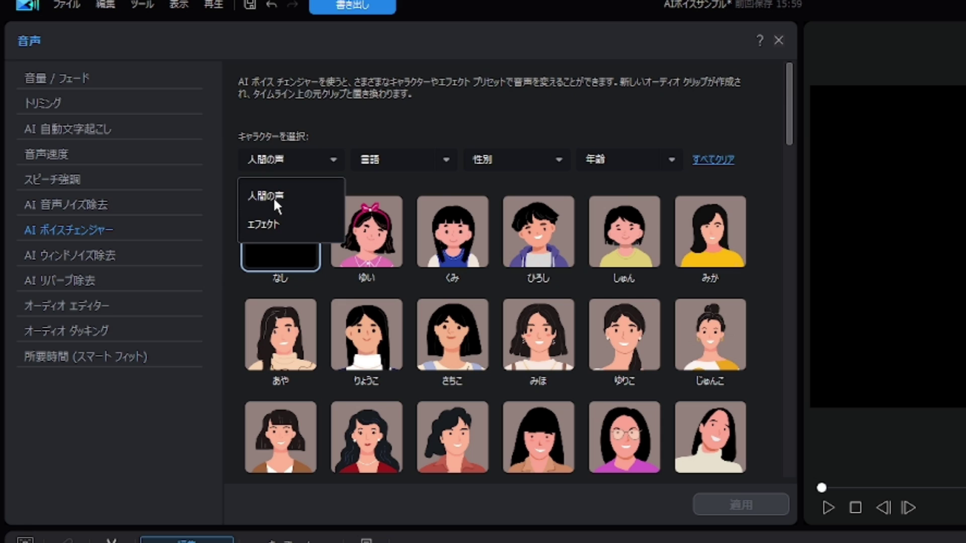
click(446, 159)
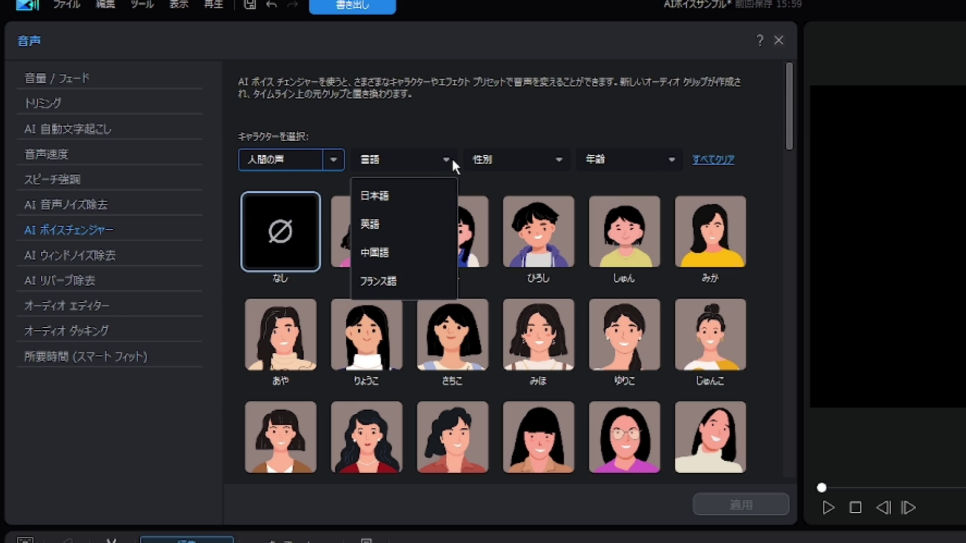
click(374, 195)
click(557, 158)
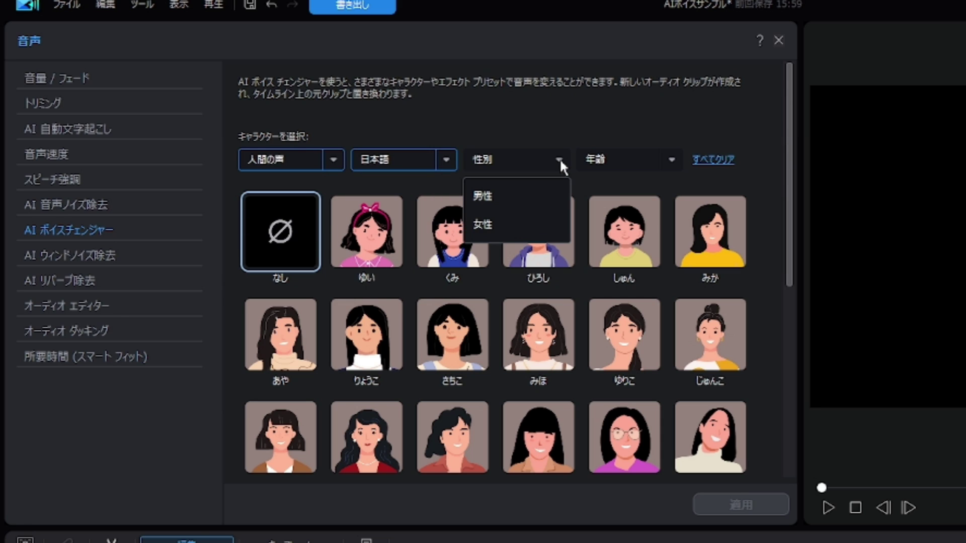
click(501, 198)
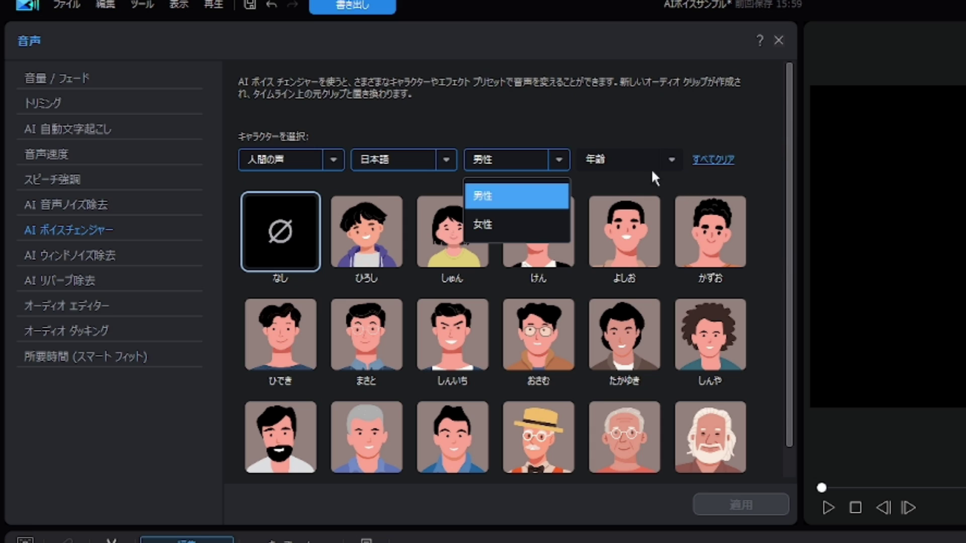
click(667, 160)
click(605, 258)
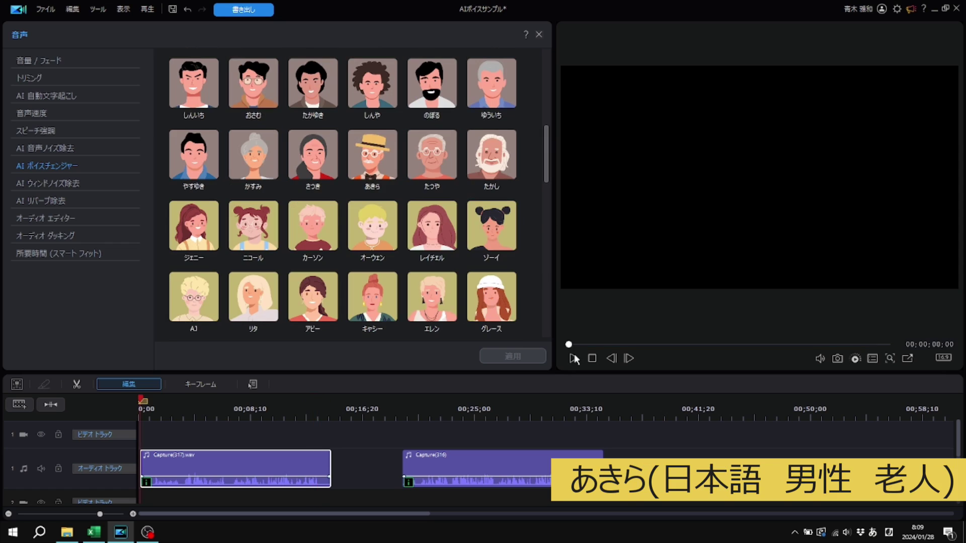
Preview あきら on the Capture(317).wav clip, then play Capture(349).wav and preview it with まき and マッケンジー
click(358, 167)
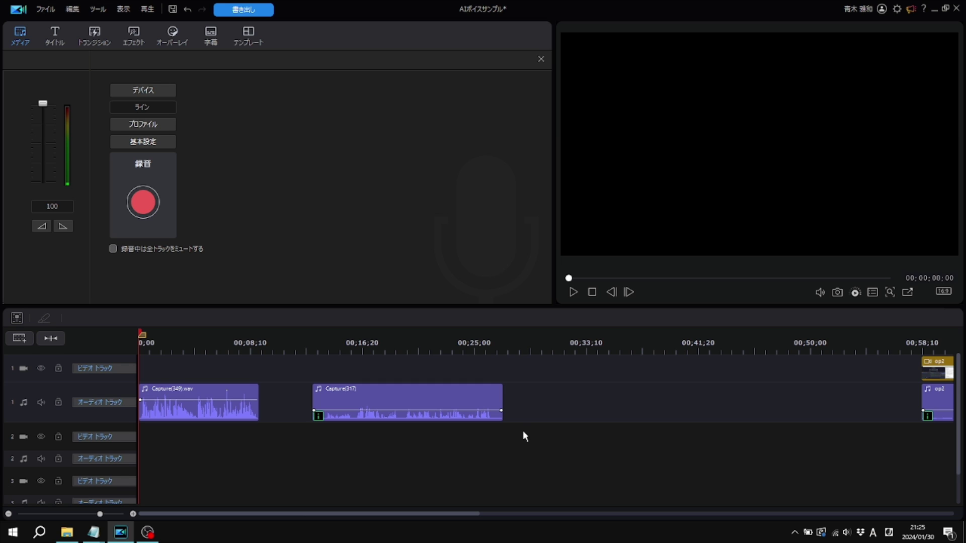
click(573, 292)
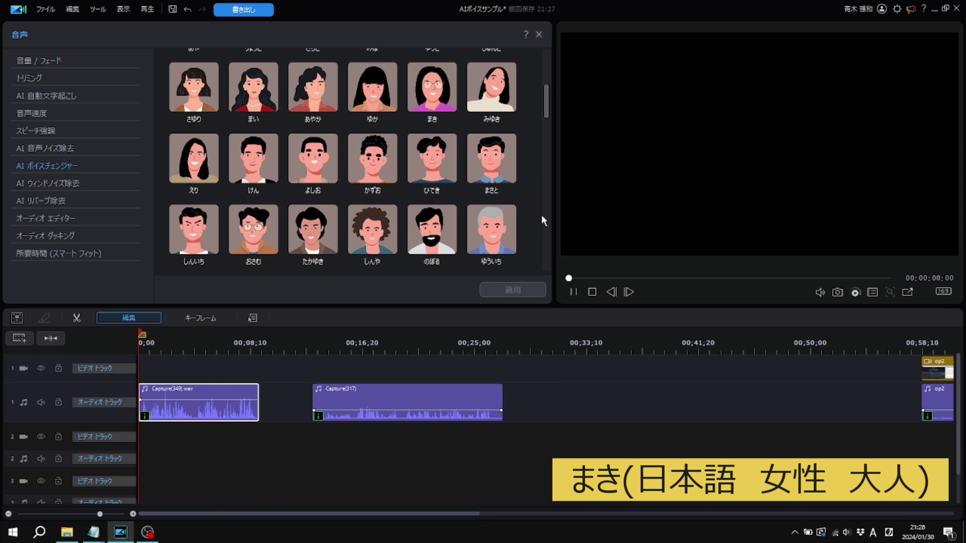
click(418, 96)
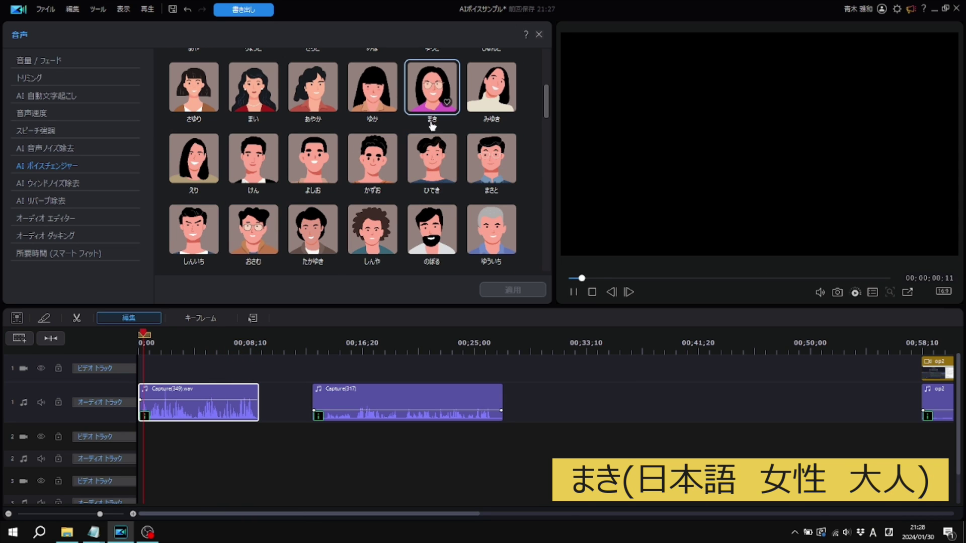
scroll(417, 96, down, 3)
click(412, 92)
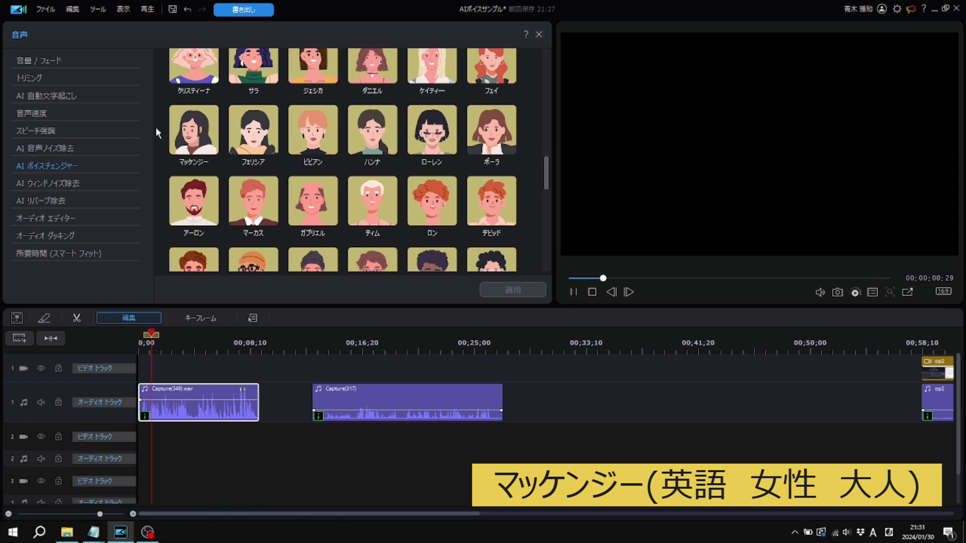
click(178, 146)
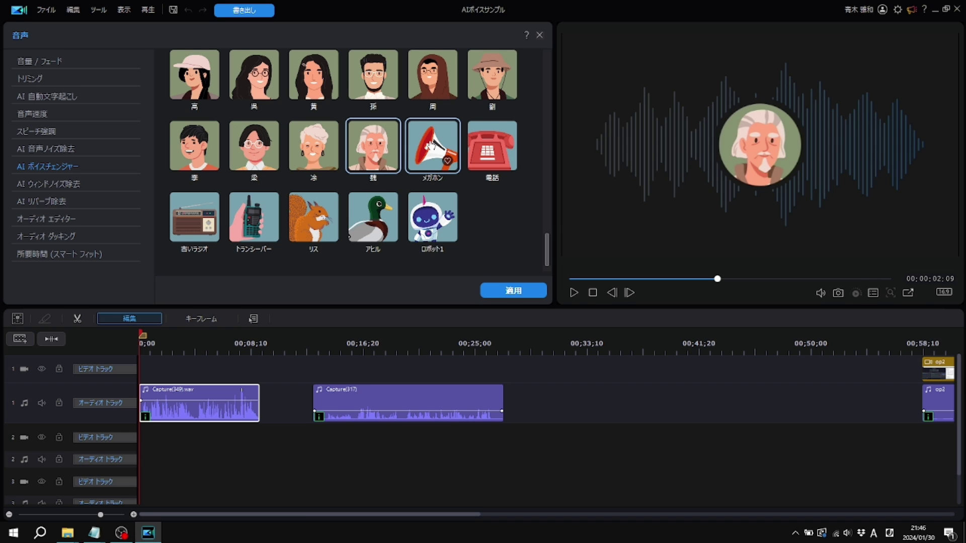
Preview the effect voices メガホン, 電話, 古いラジオ, トランシーバー, リス, アヒル and ロボット1 on the Capture(349).wav clip
click(430, 146)
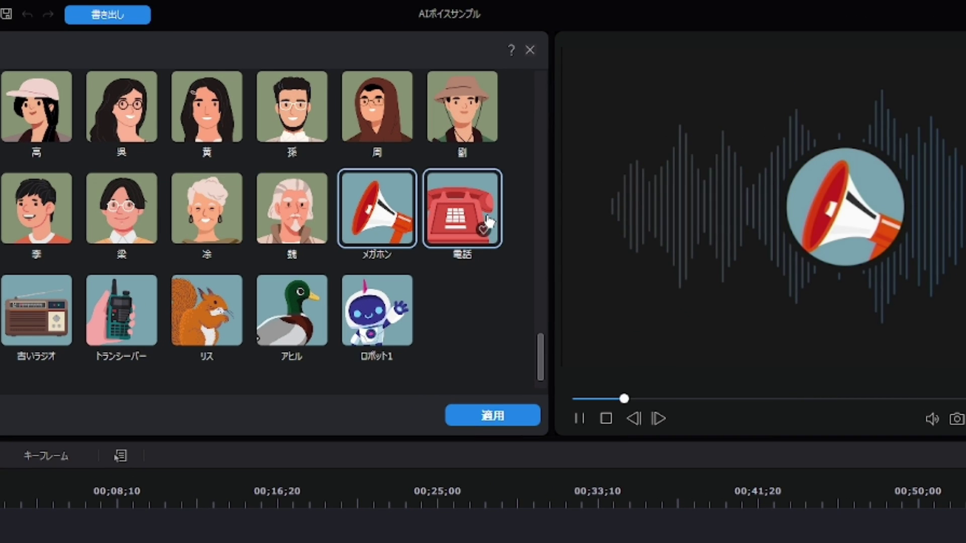
click(465, 211)
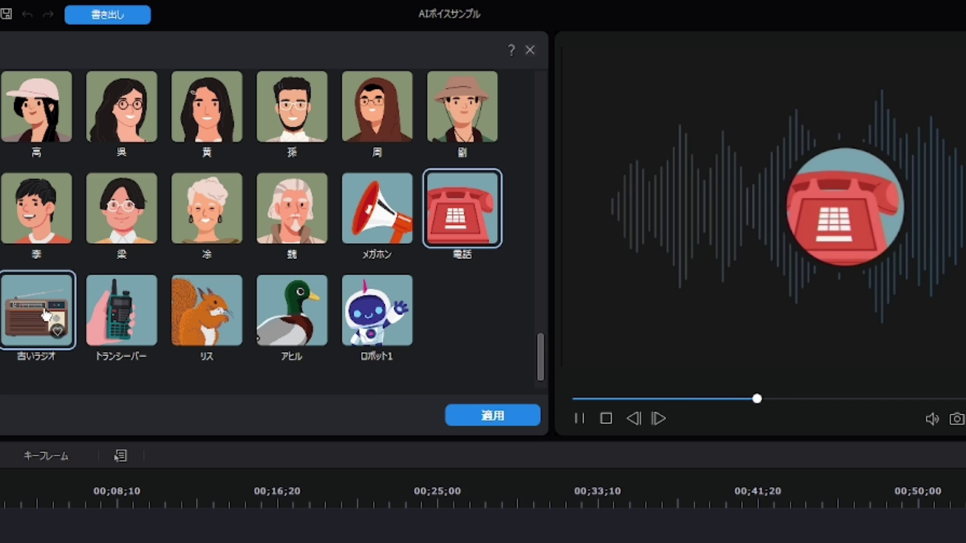
click(46, 315)
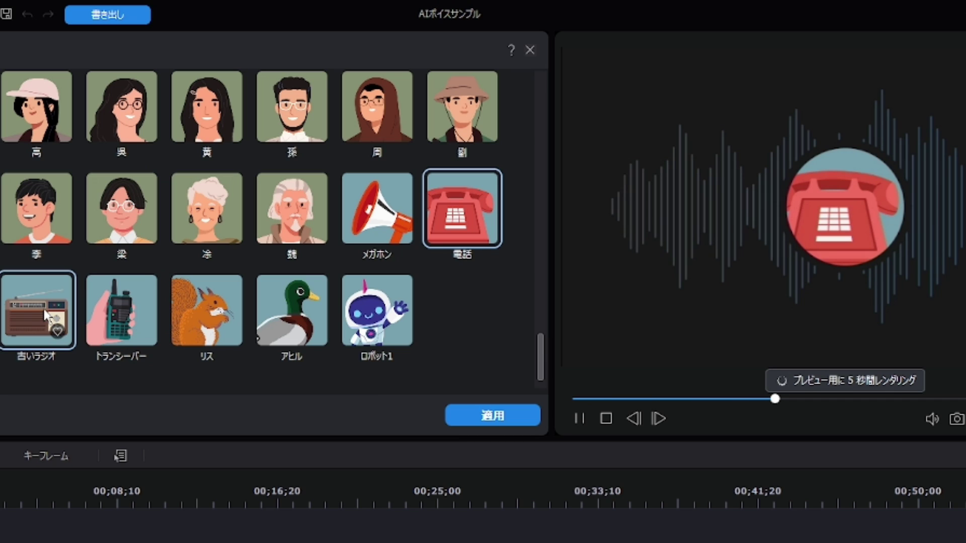
click(129, 316)
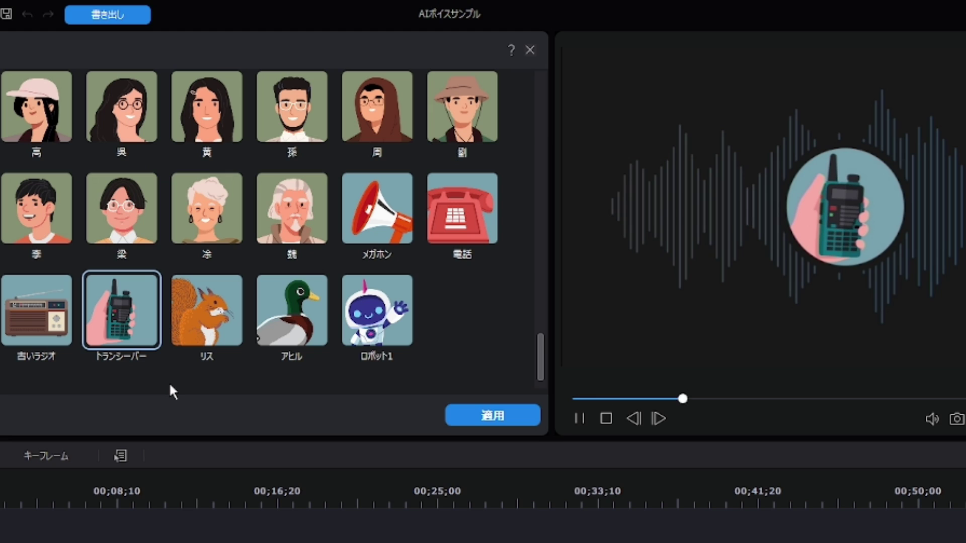
click(204, 320)
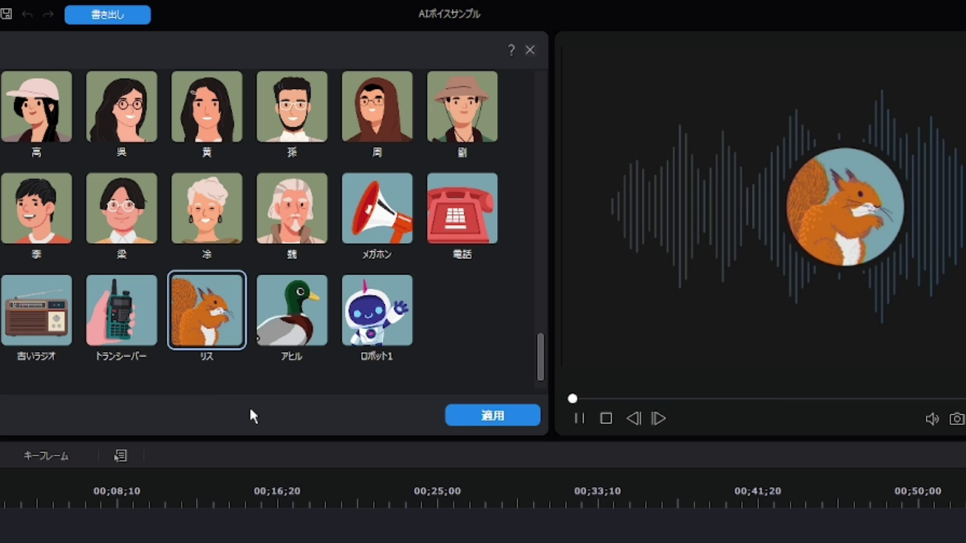
click(290, 312)
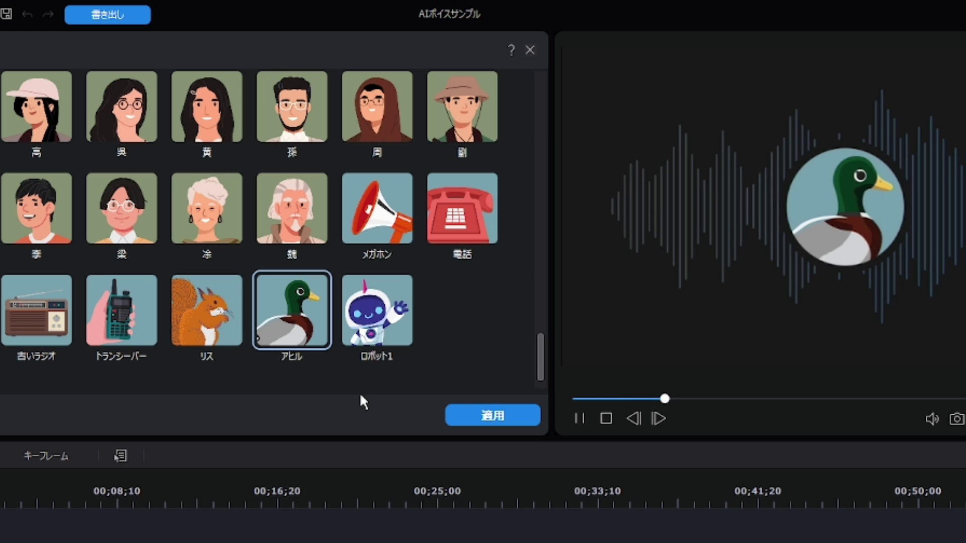
click(375, 312)
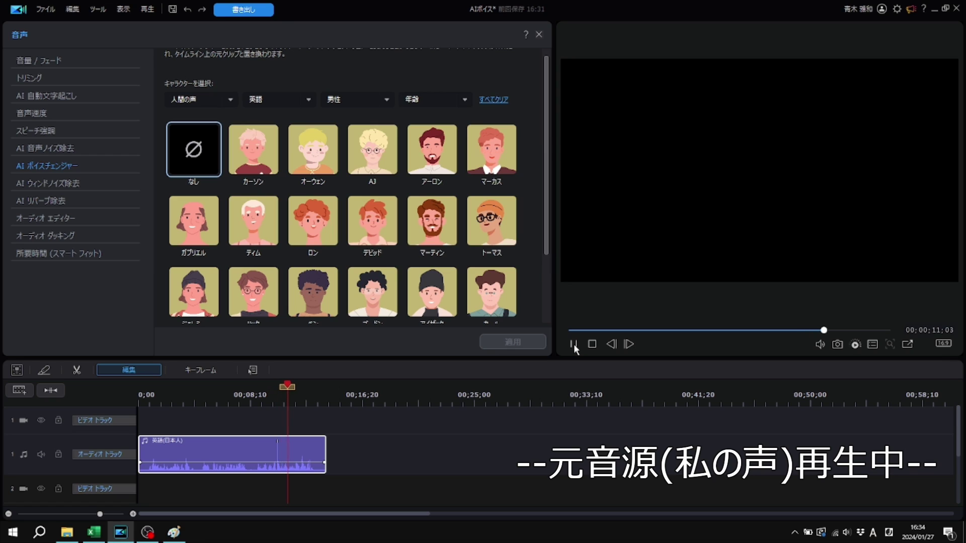
Play the original 英語(日本人) clip and preview it with the English voices オーウェン and ソーイ
click(574, 345)
click(307, 166)
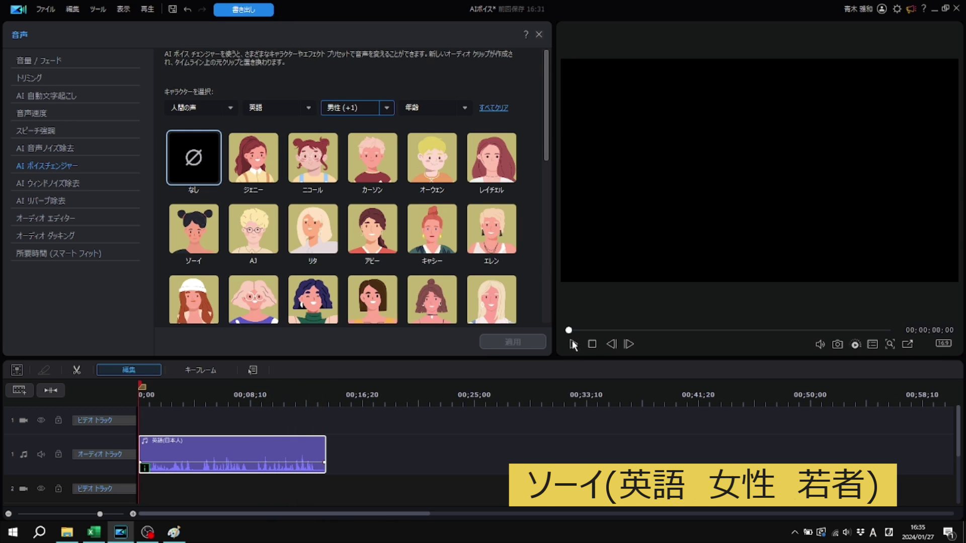
click(193, 228)
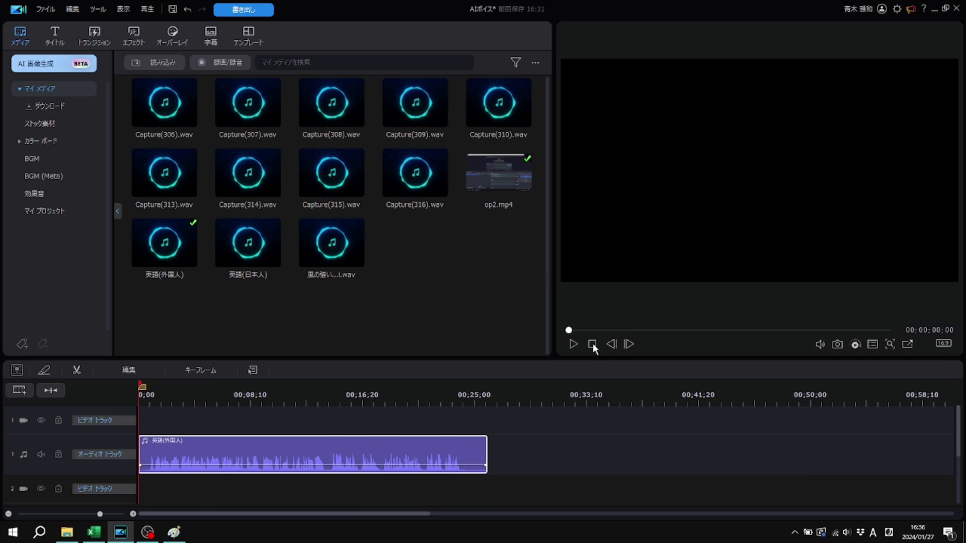
Play the original 英語(外国人) clip and preview the English voice フェイ
click(574, 344)
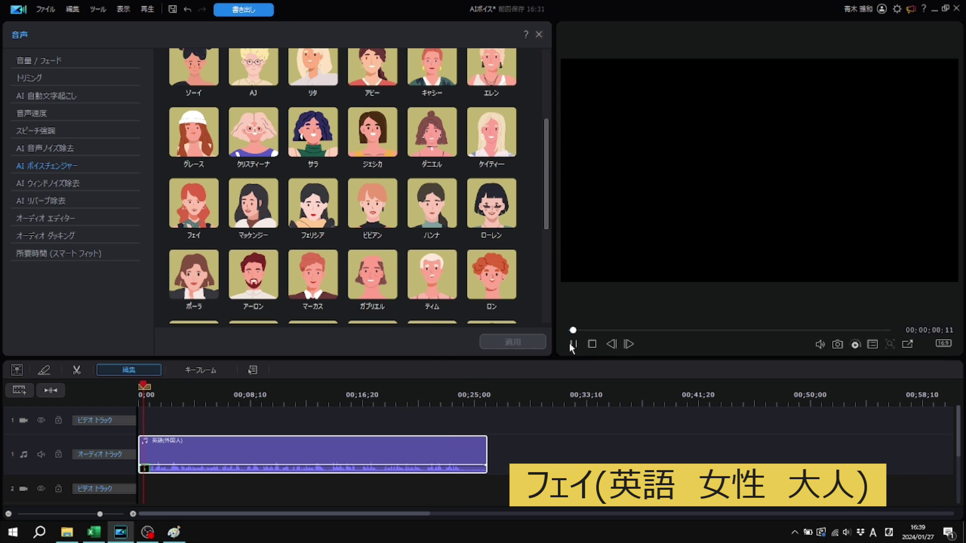
click(184, 211)
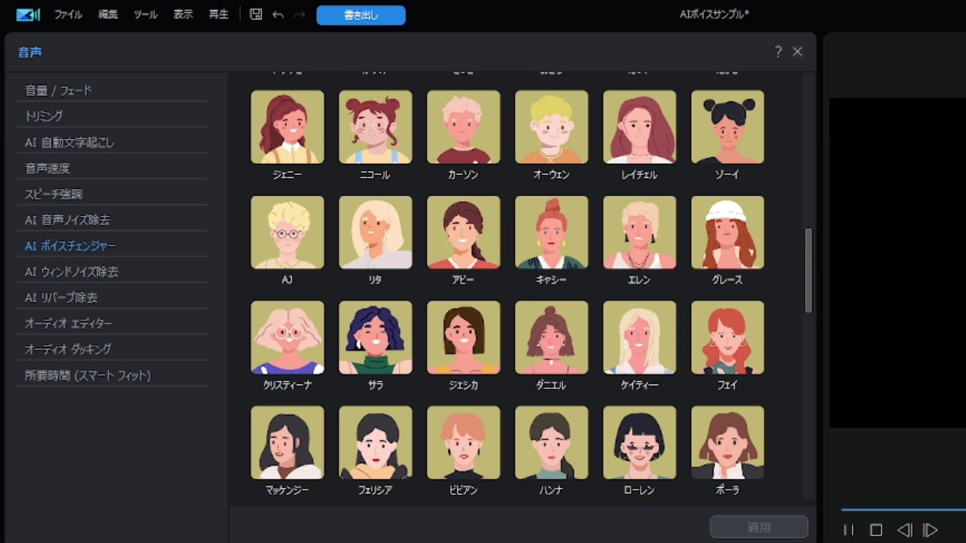
click(710, 355)
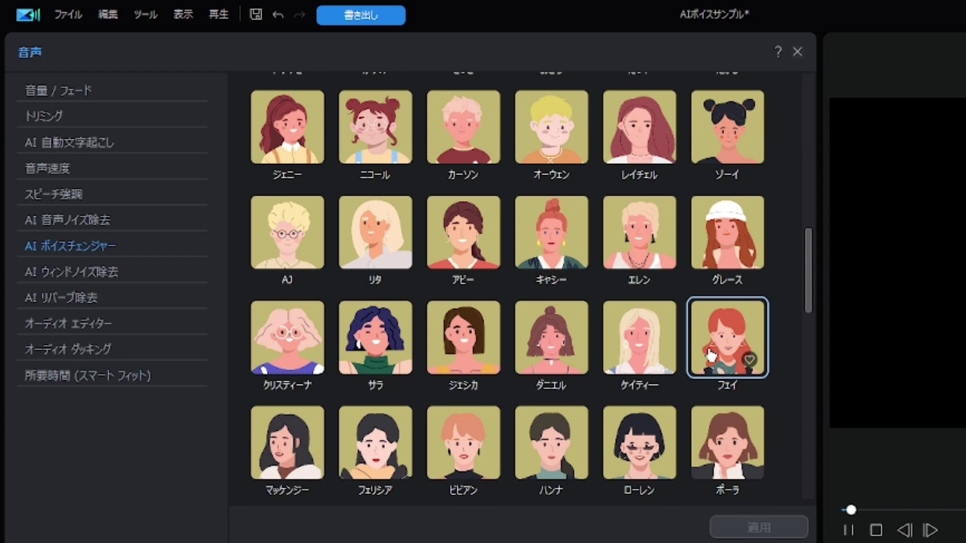